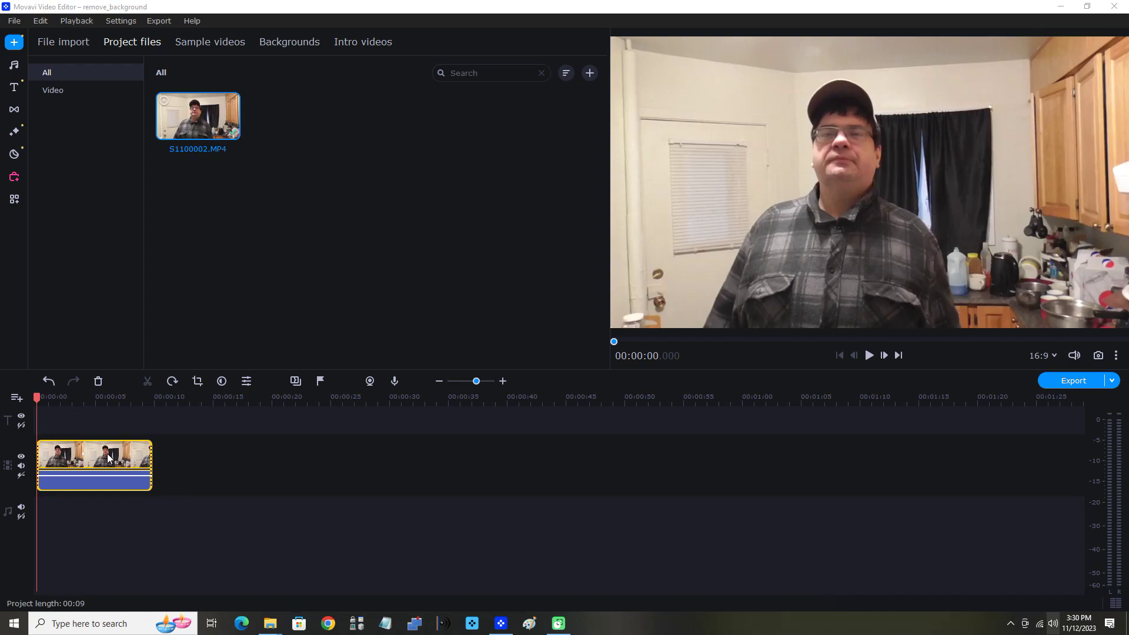
Step: Return the playhead to the start and play the kitchen clip in the preview
click(87, 458)
click(44, 458)
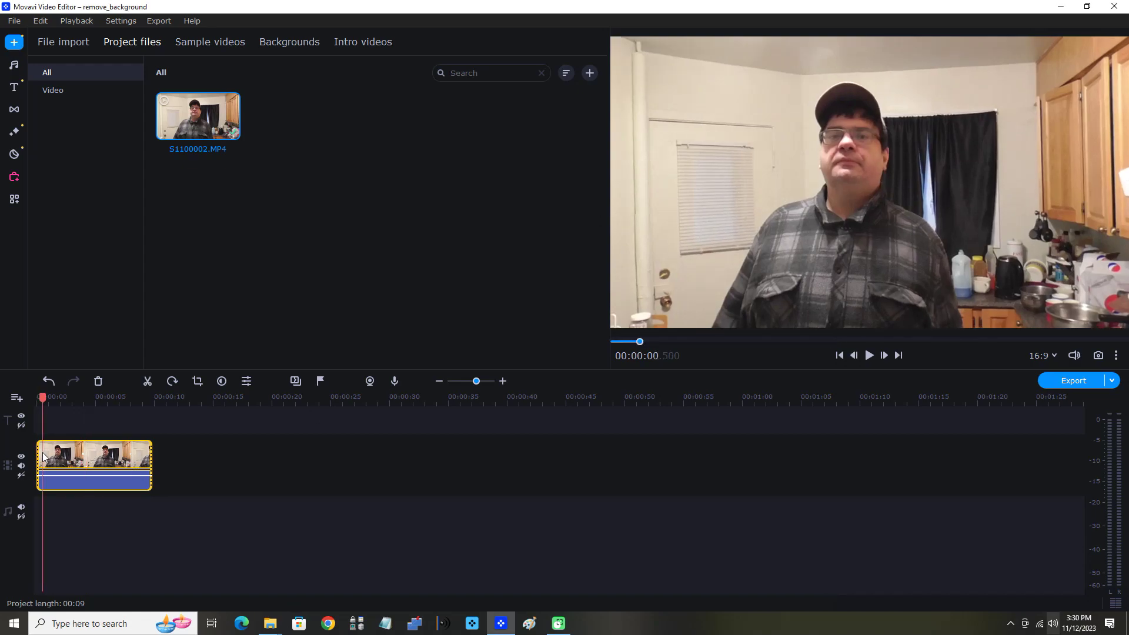
click(37, 458)
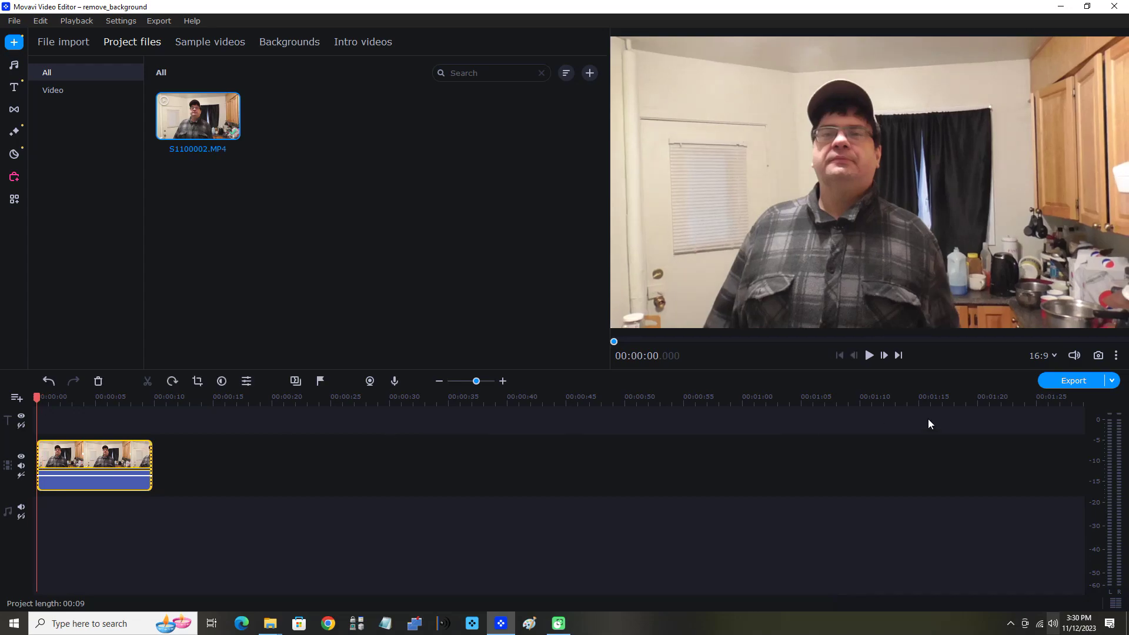
click(869, 355)
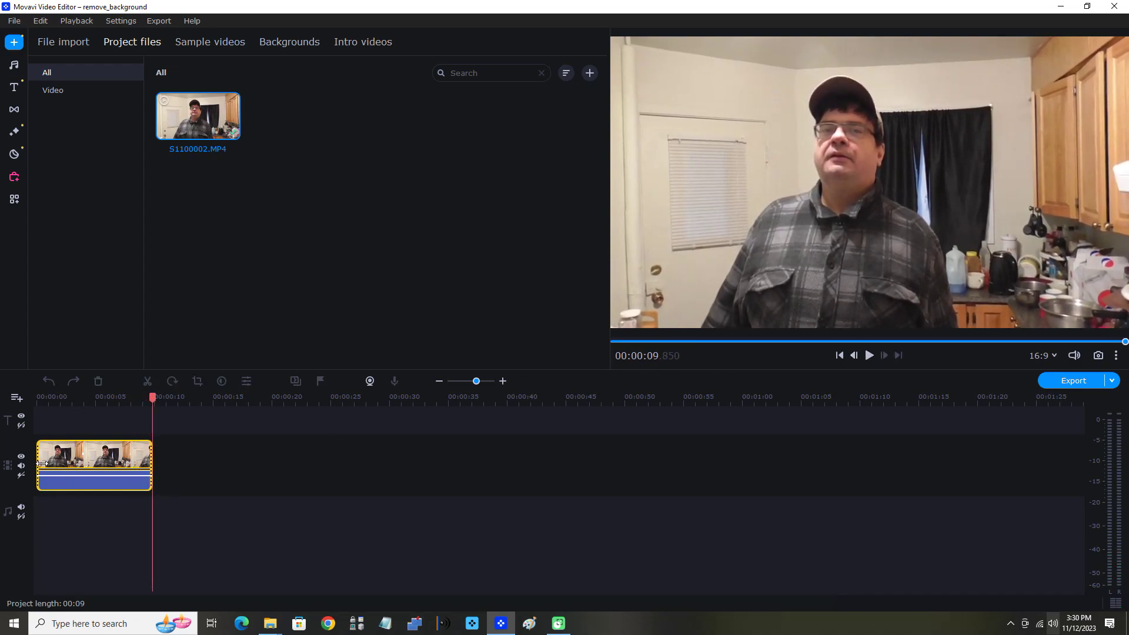
Step: Run Precise background removal on the kitchen clip from More tools
key(Home)
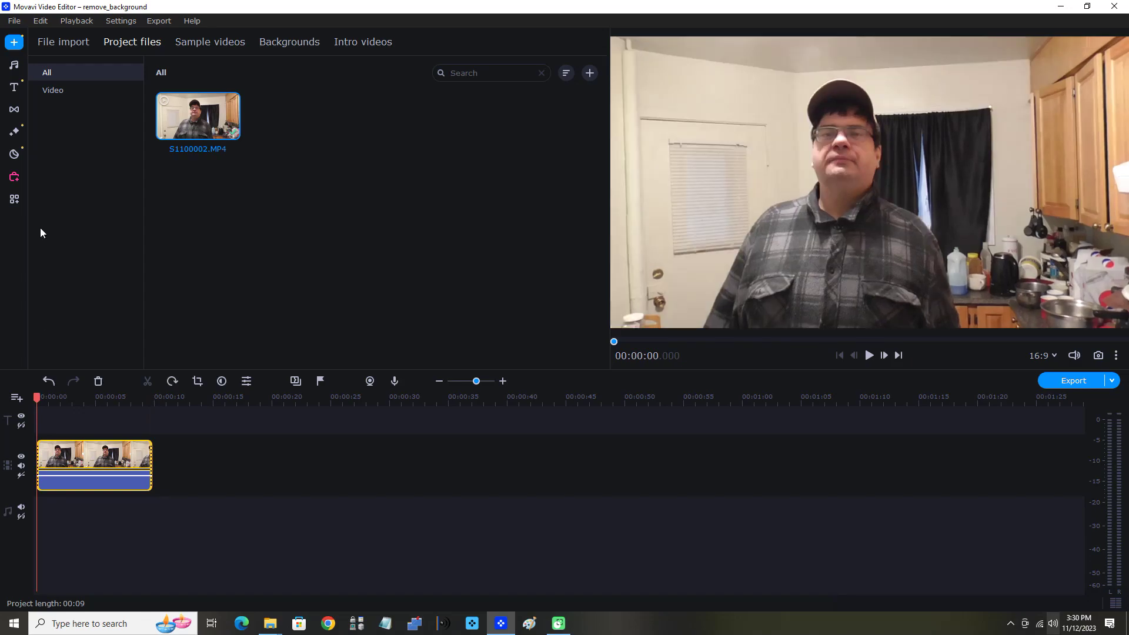
click(15, 200)
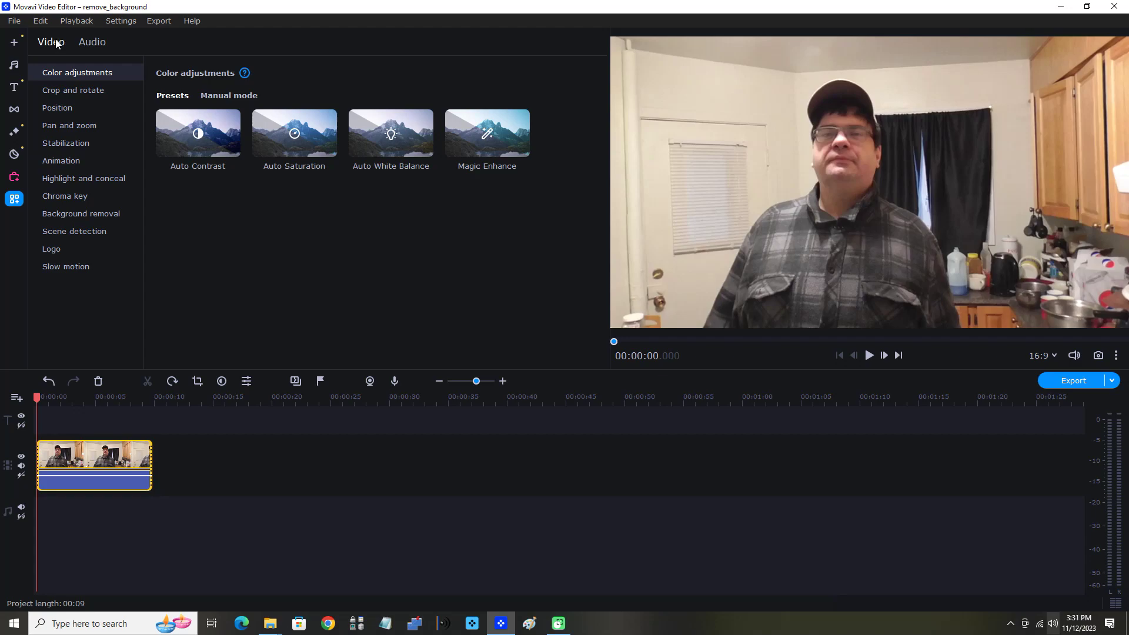
click(90, 214)
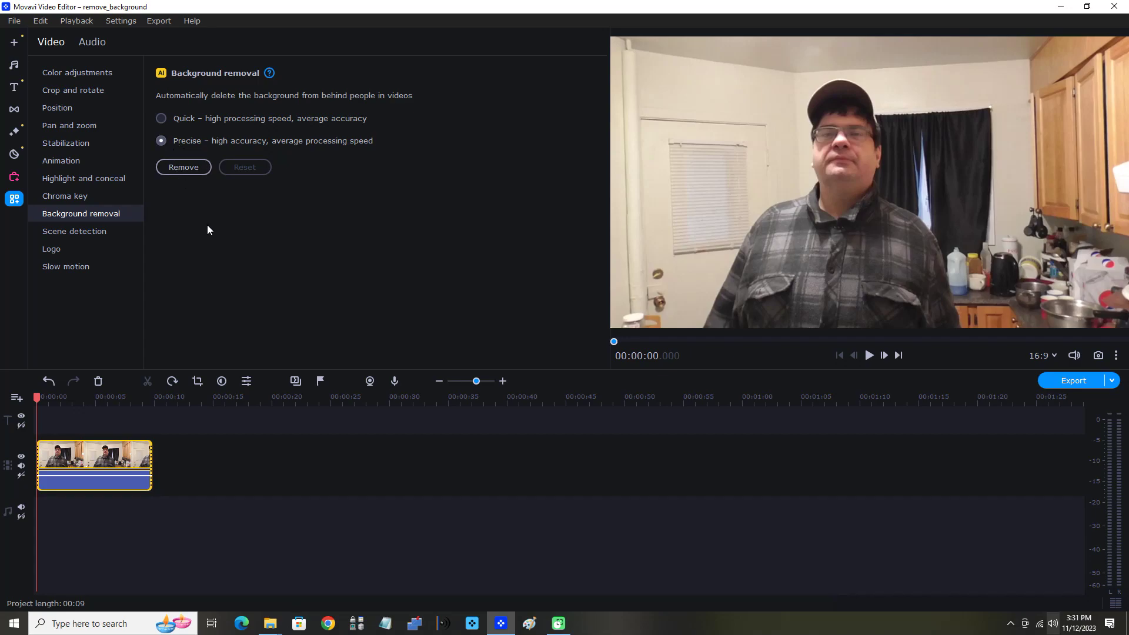
click(184, 167)
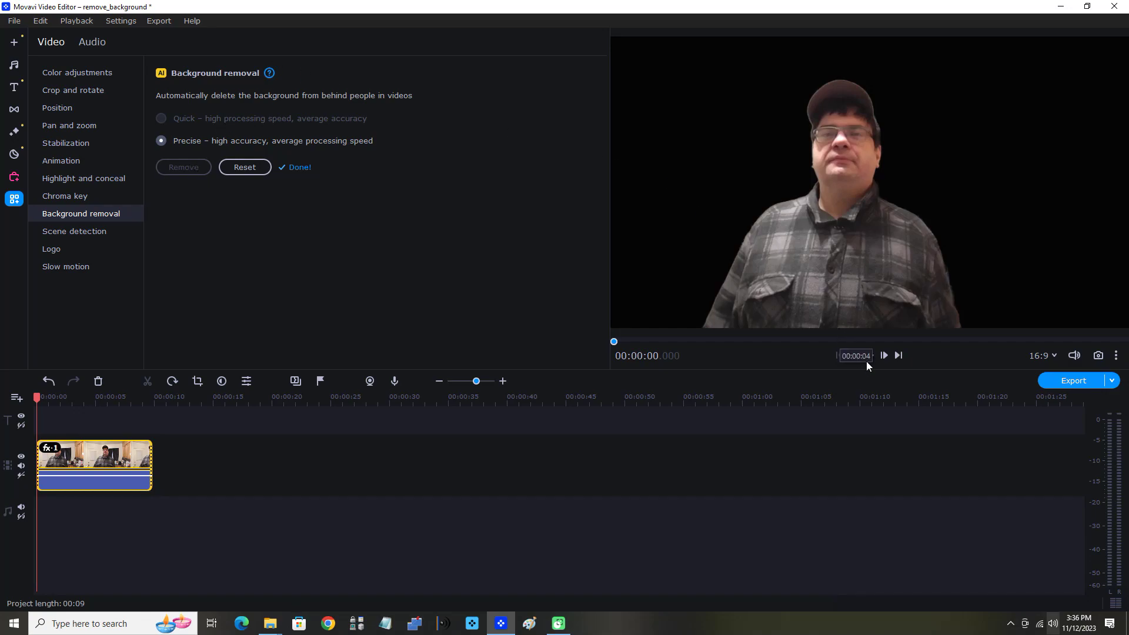
Step: Play the background-removed clip, then go back to Project files showing S1100002.MP4
click(870, 355)
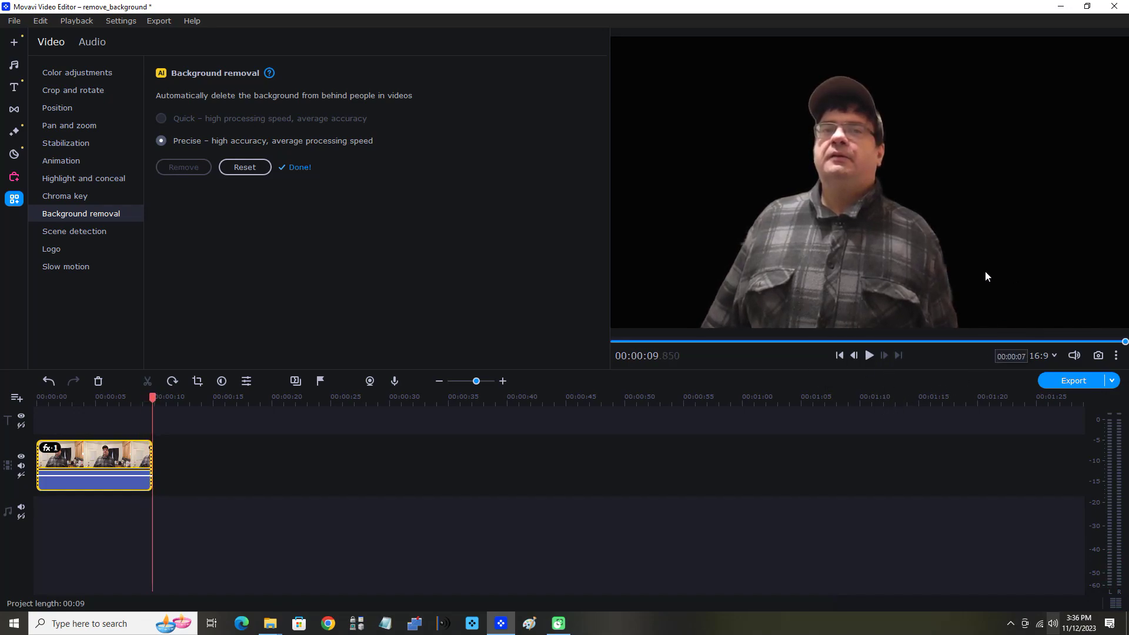
click(20, 45)
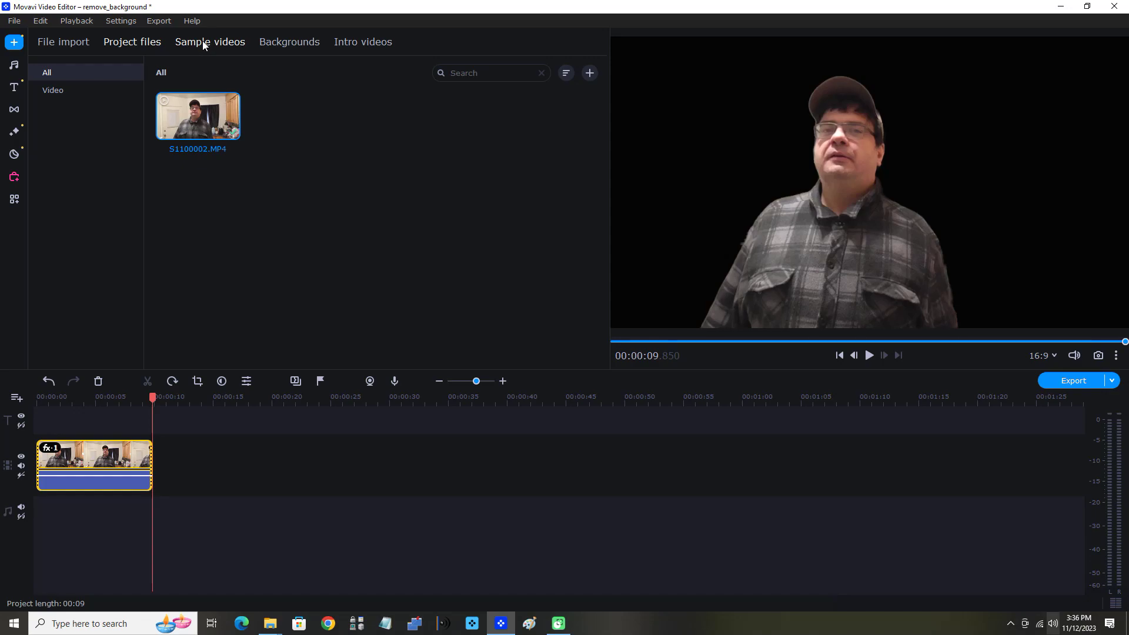
Step: Drag the Clouds sample video onto the timeline after the man's clip
click(204, 43)
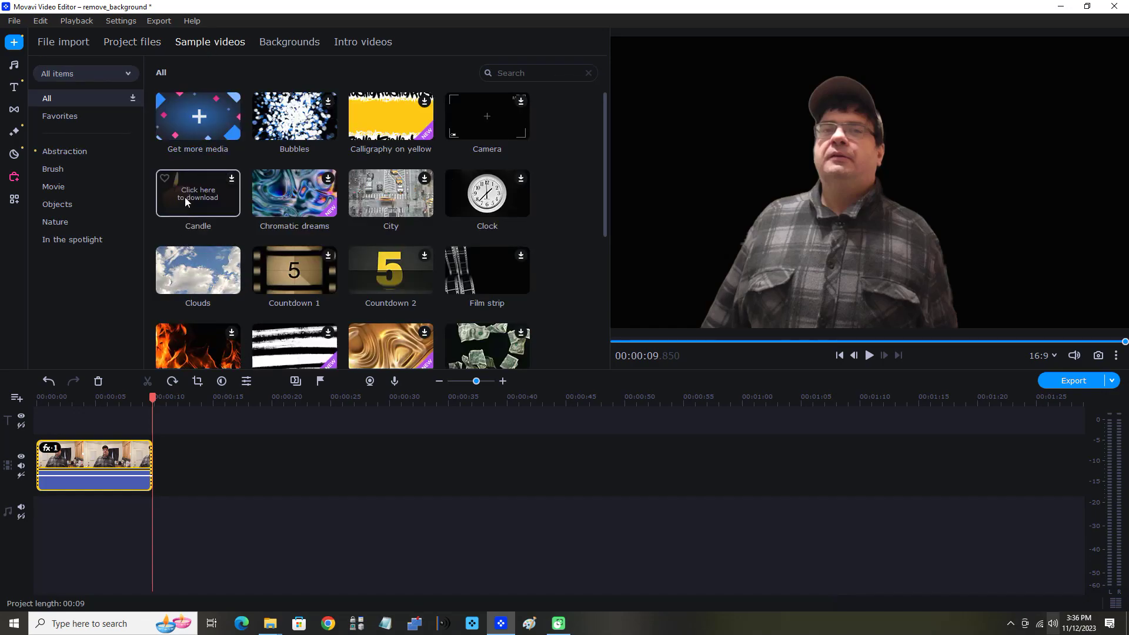
drag(199, 273, 154, 447)
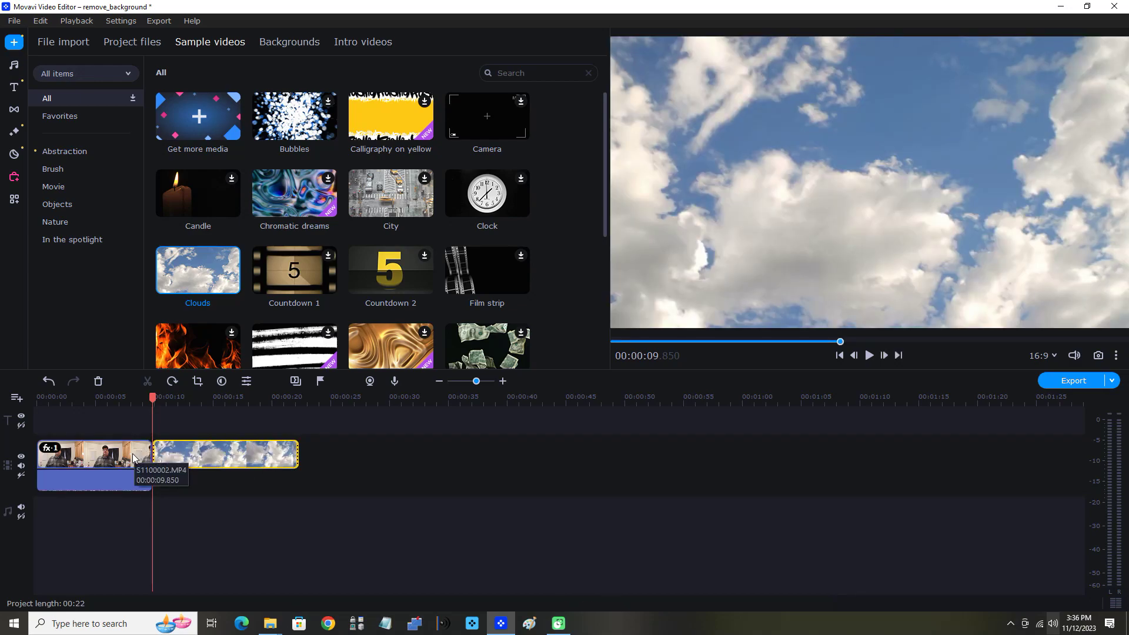
Step: Add an extra video track, move the kitchen clip onto it above Clouds, and open its tools
click(19, 400)
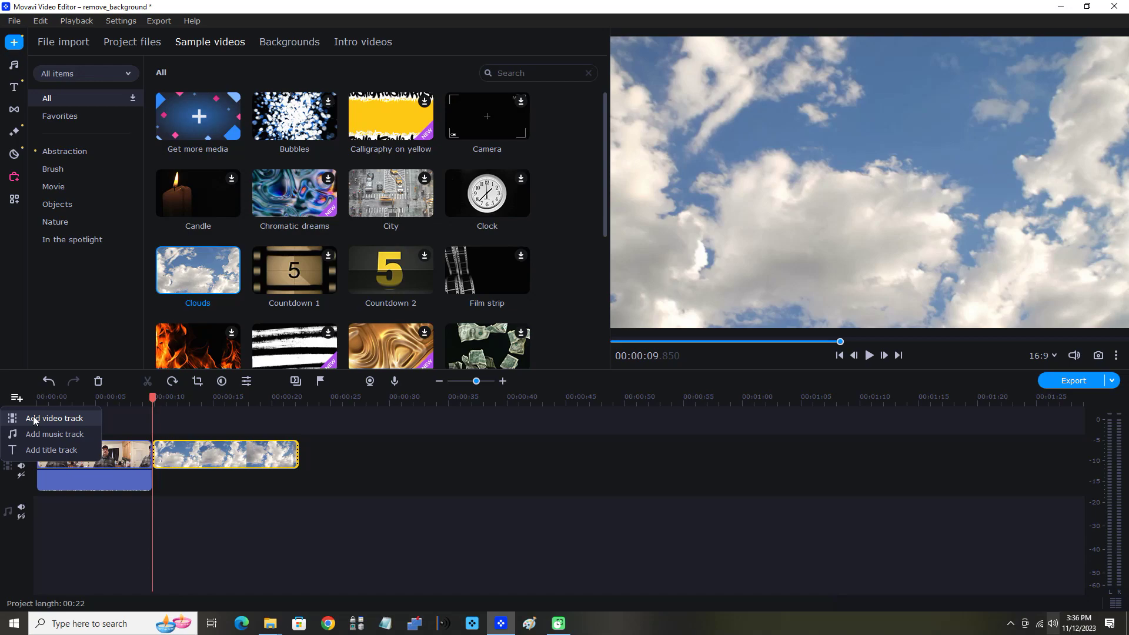
click(33, 418)
drag(58, 500, 62, 450)
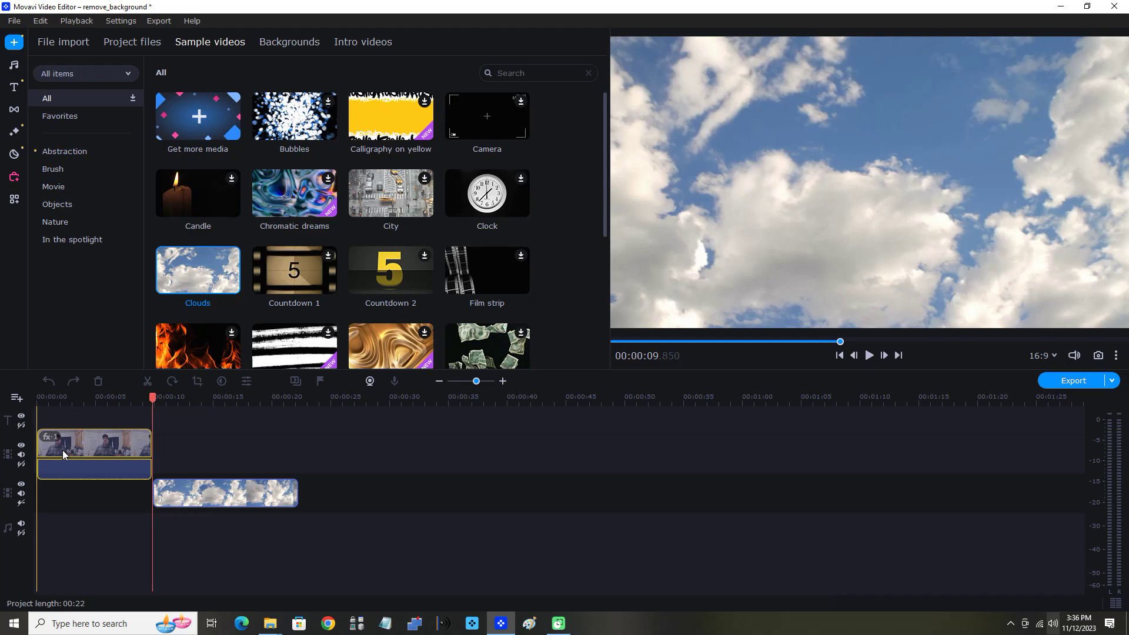
double_click(63, 450)
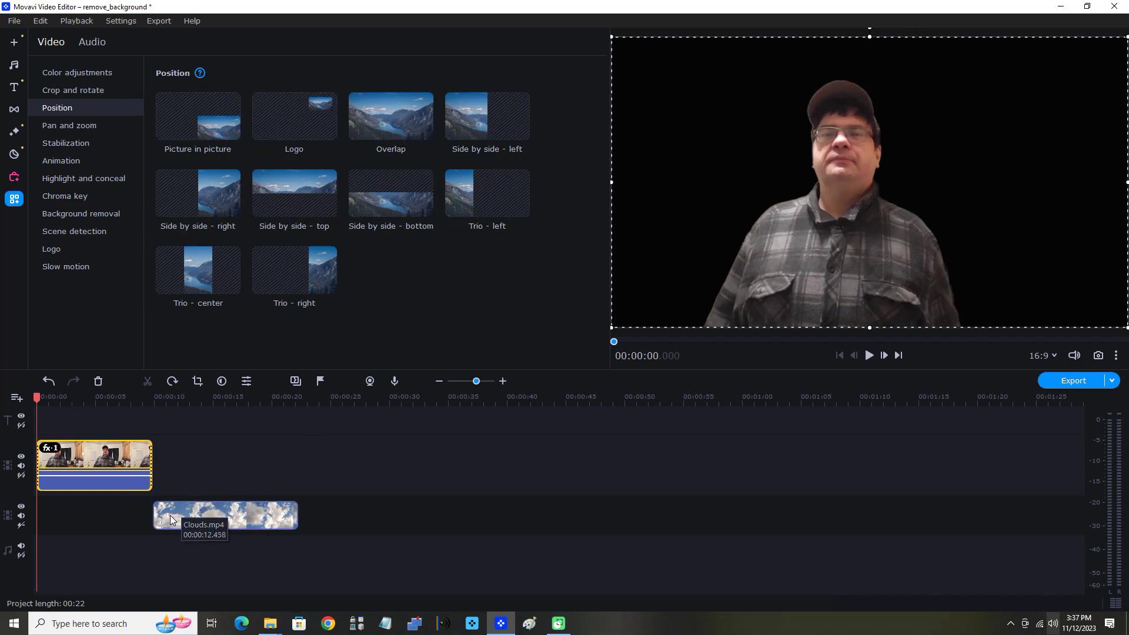
Step: Slide the Clouds clip to 0:00 and place the playhead at 9.7 seconds
drag(170, 515, 54, 520)
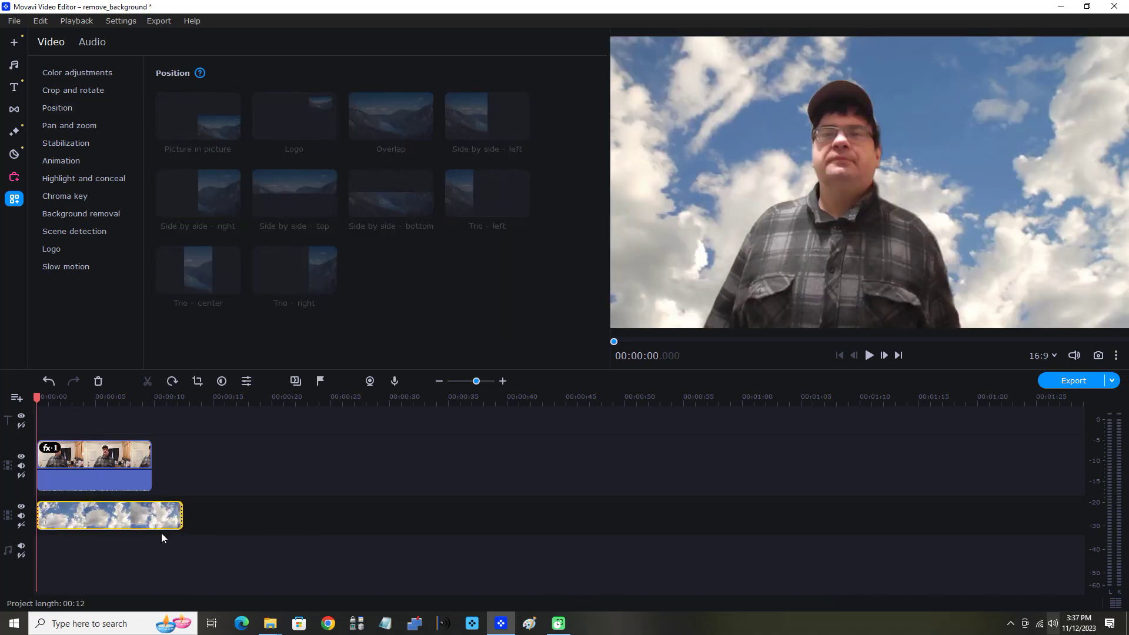
click(150, 487)
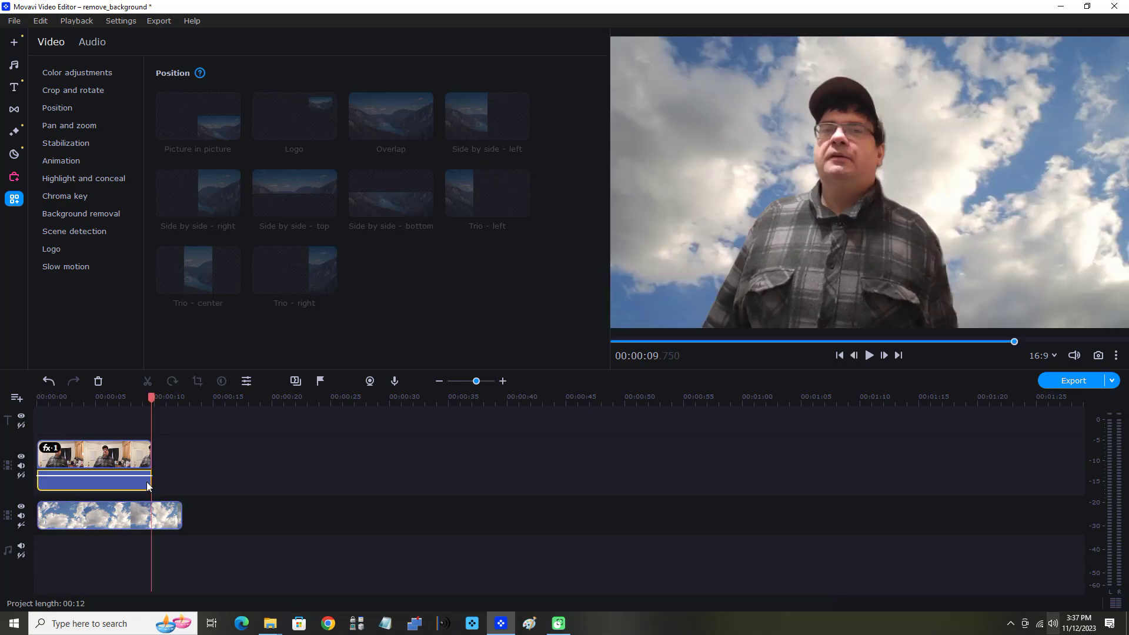
click(147, 485)
click(150, 487)
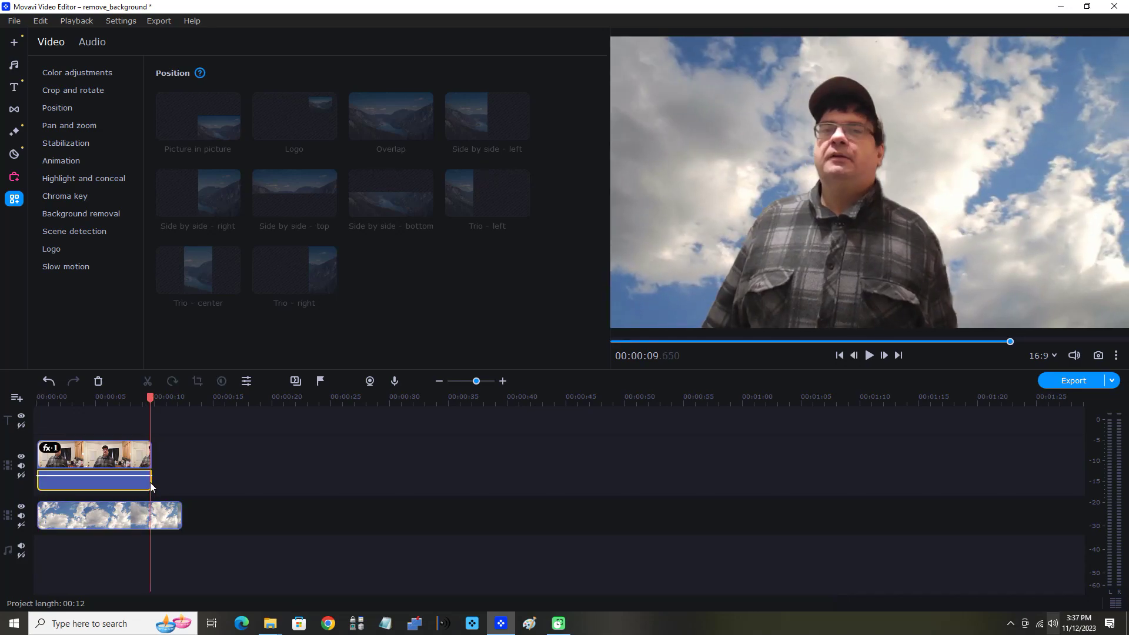
click(152, 486)
click(154, 480)
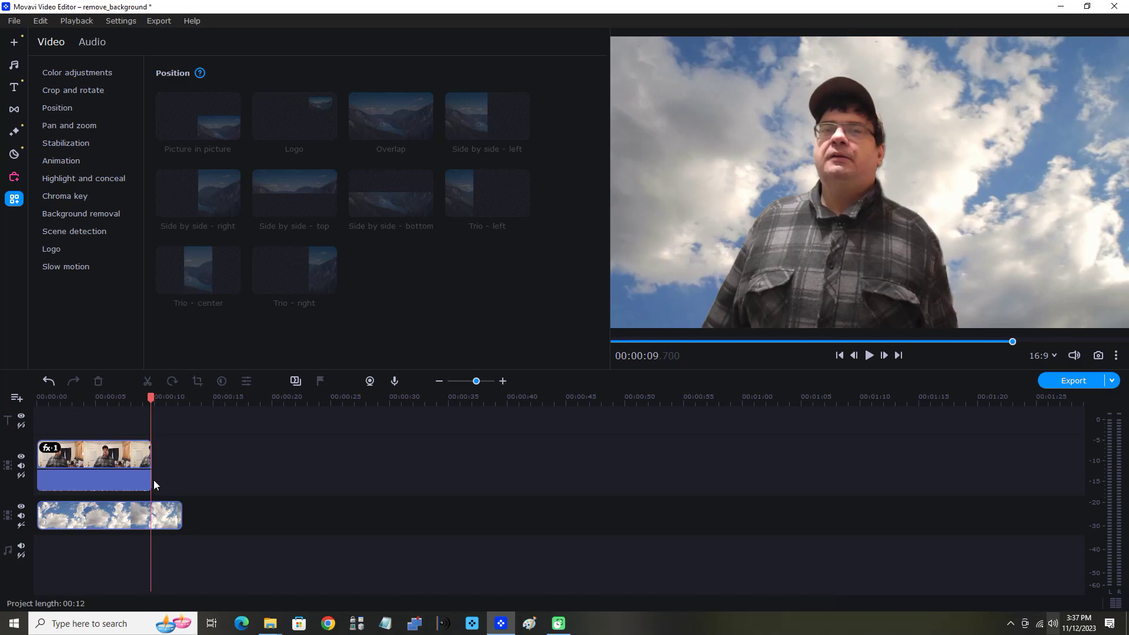
Step: Split the Clouds clip at 9.7 seconds and delete its leftover tail
right_click(153, 518)
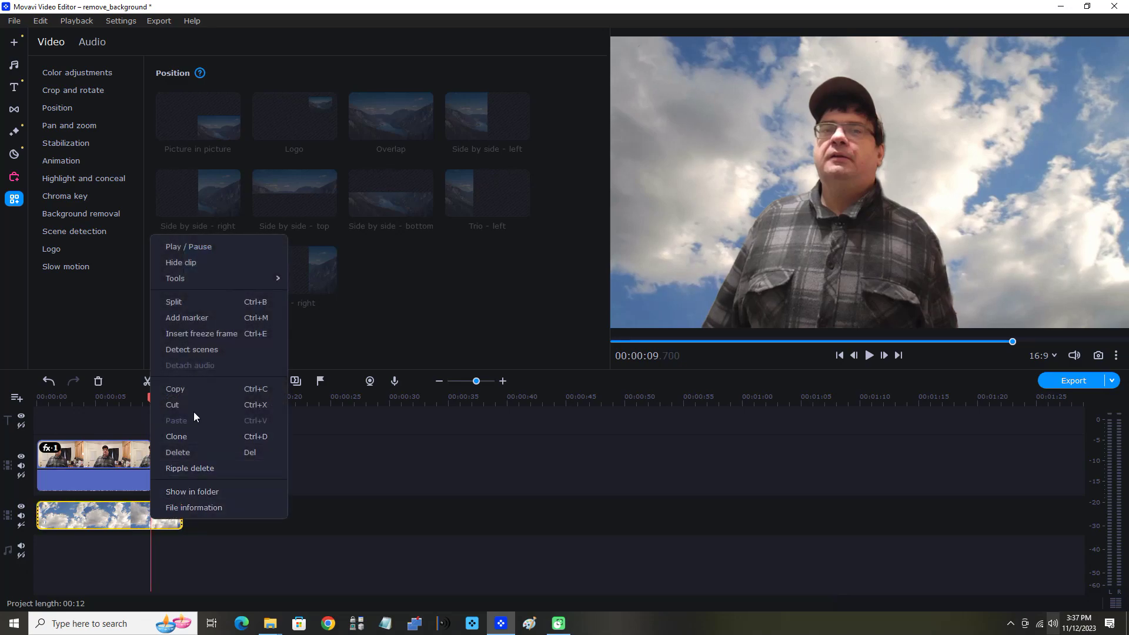
click(211, 305)
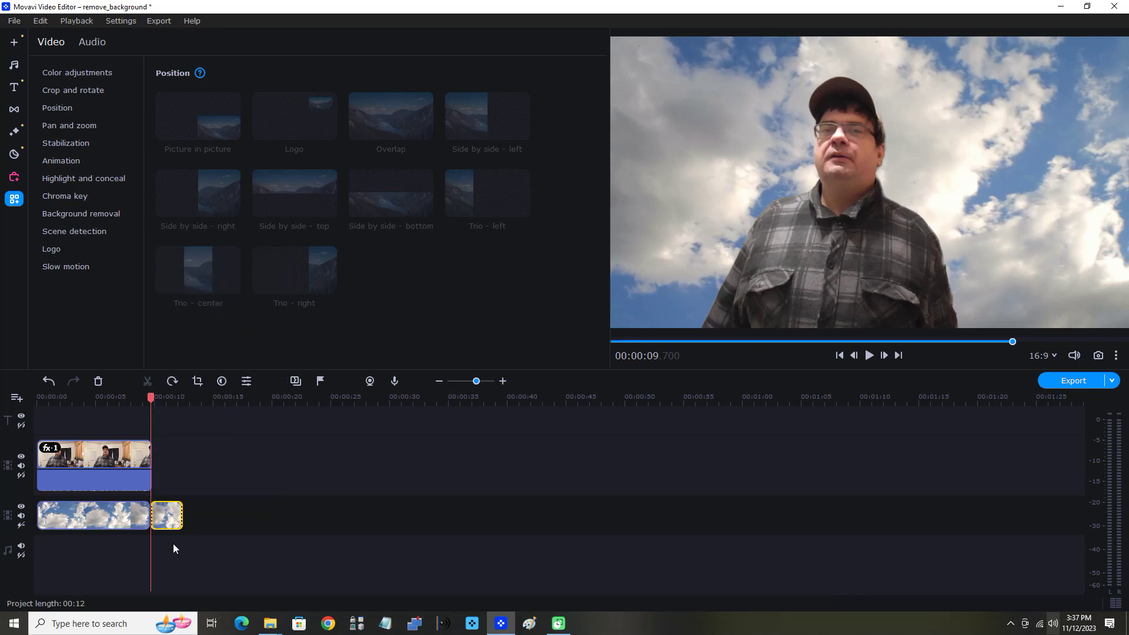
right_click(168, 519)
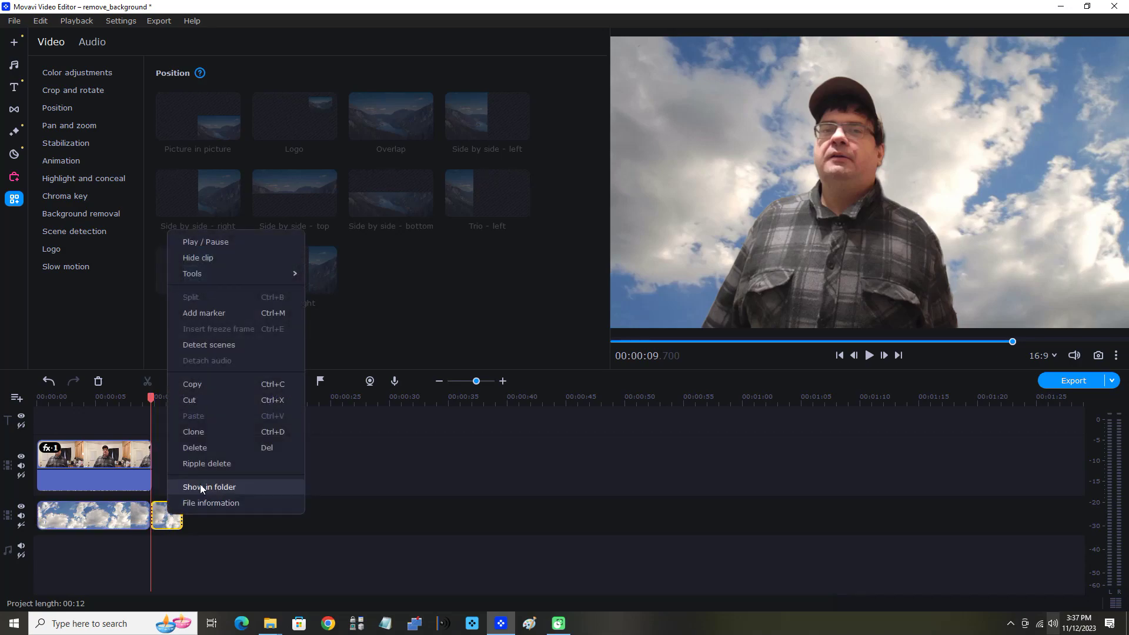
click(214, 447)
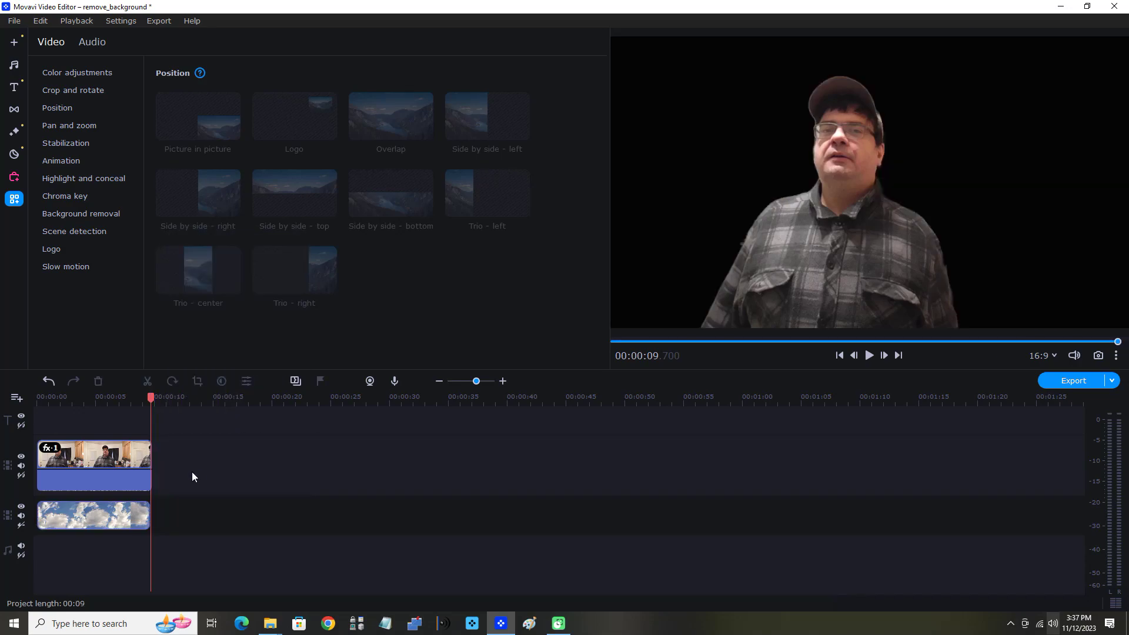
Step: Zoom the timeline in and split the kitchen clip at 00:00:09.700, where Clouds ends
click(144, 467)
click(503, 381)
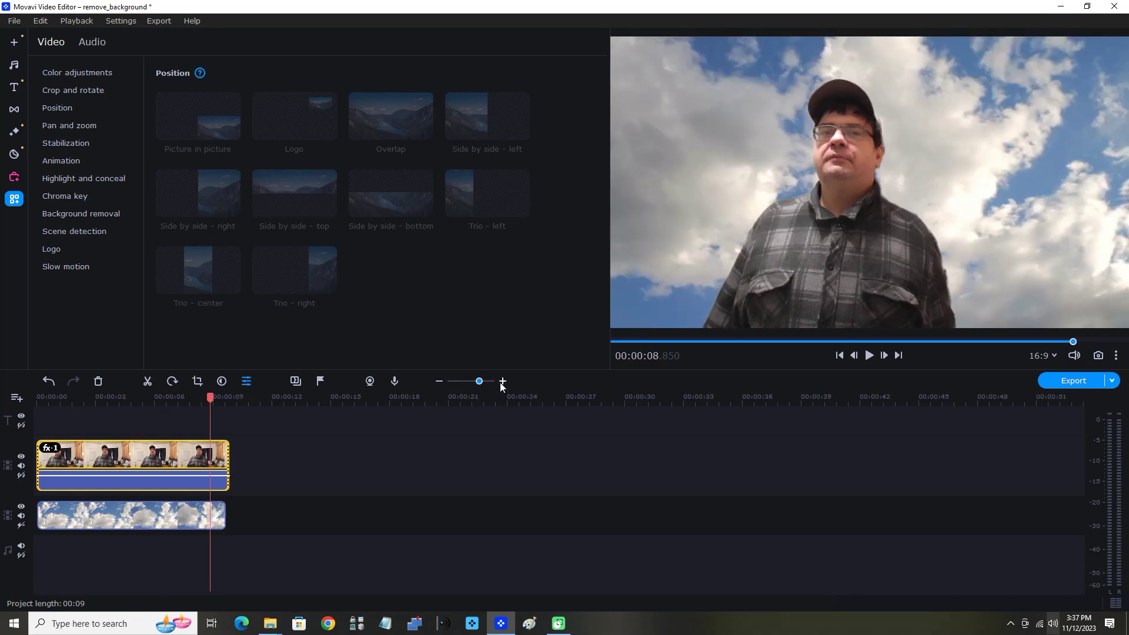
click(503, 382)
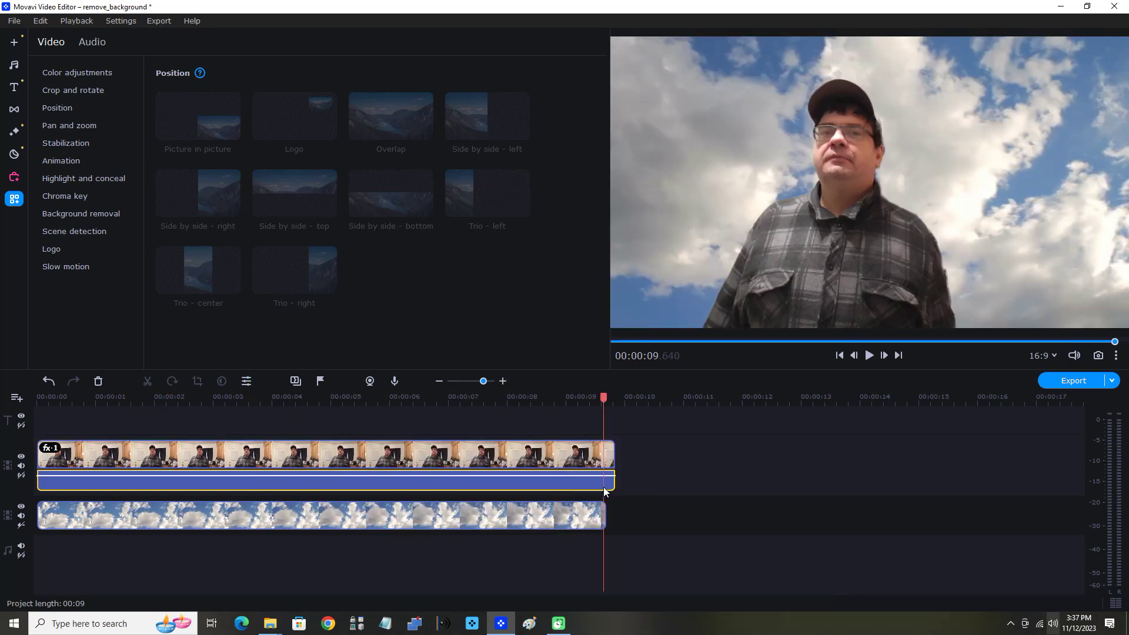
click(604, 501)
click(604, 514)
click(607, 497)
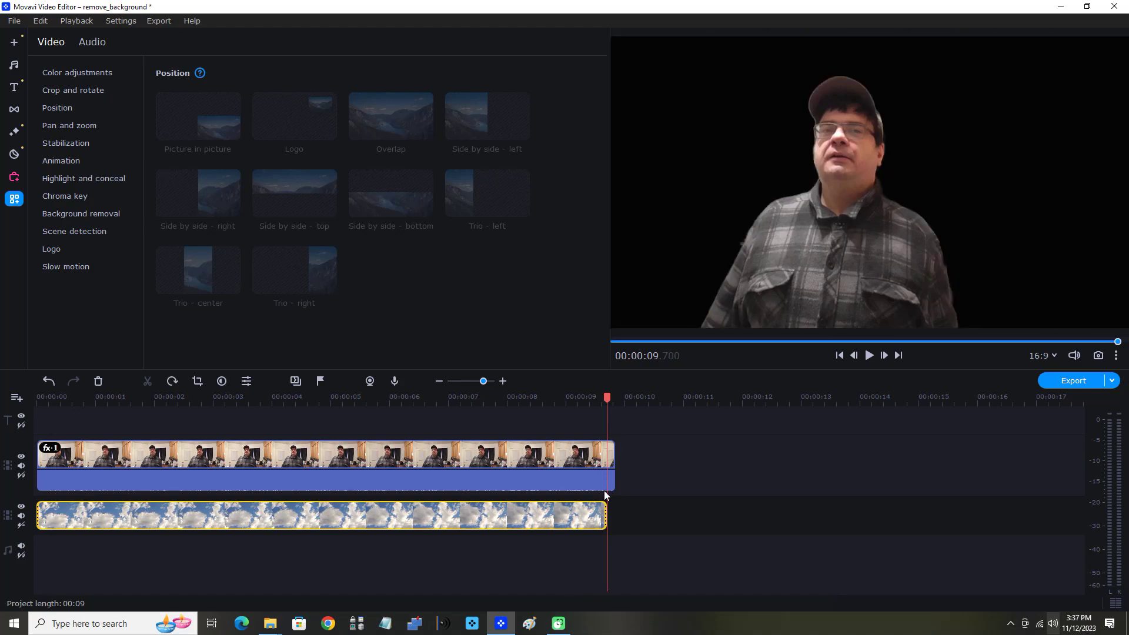
right_click(611, 460)
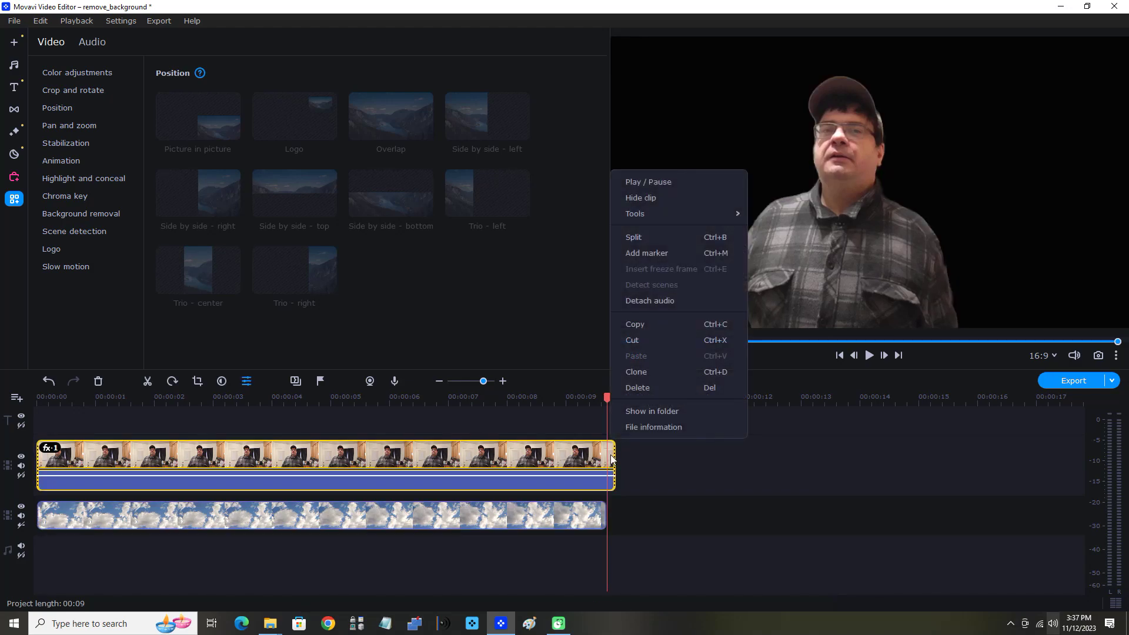
click(652, 239)
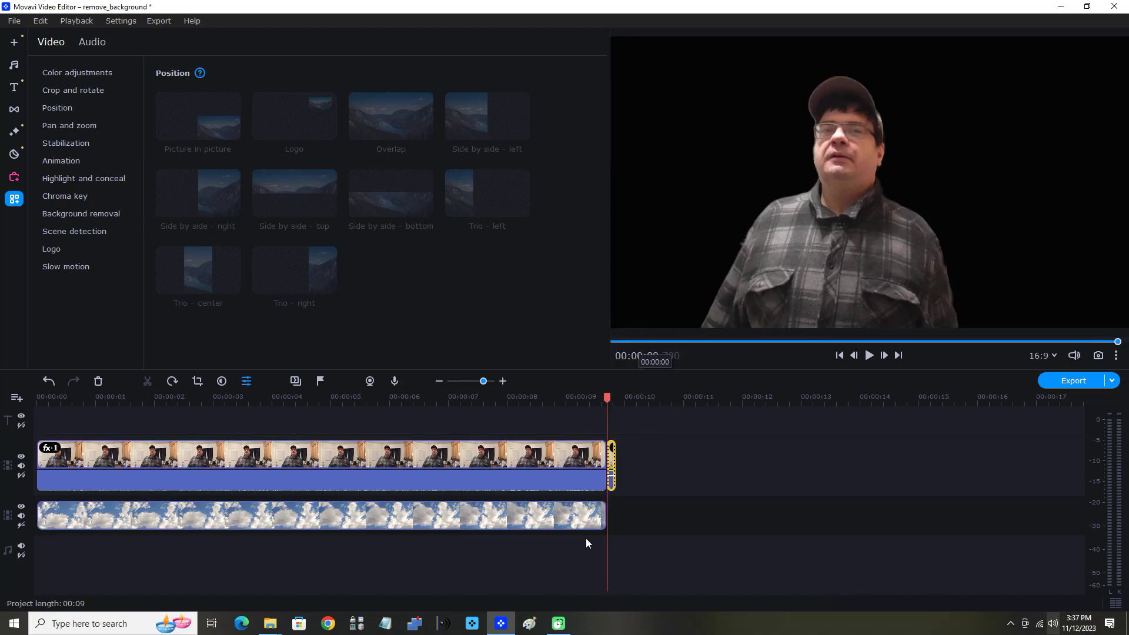
Step: Zoom in further and delete the short leftover piece of the kitchen clip
right_click(614, 468)
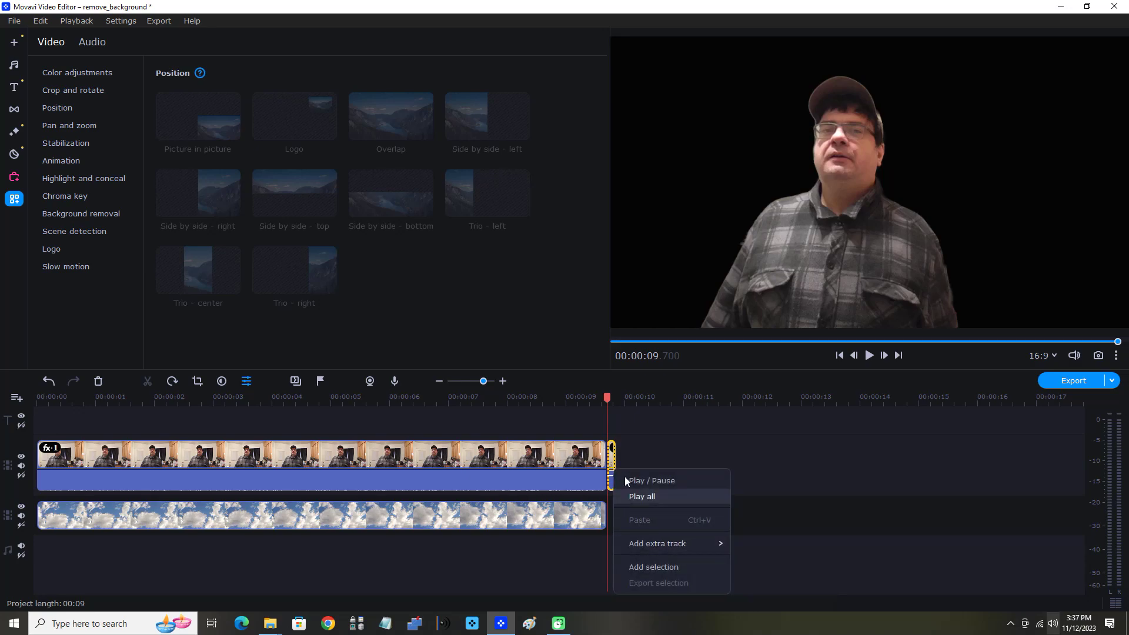
click(501, 385)
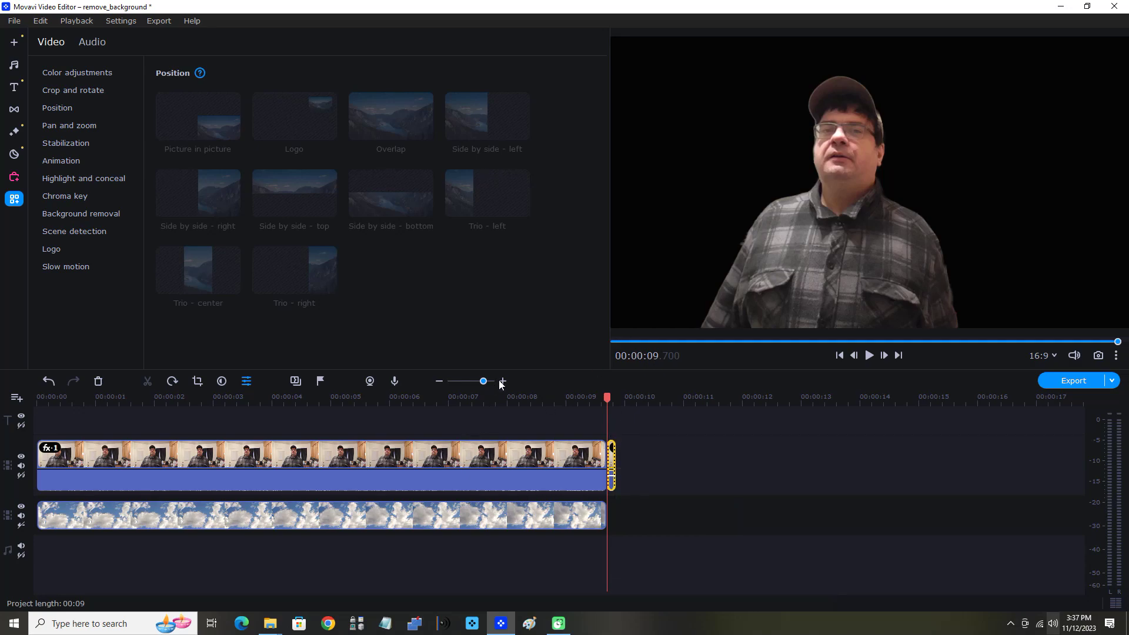
click(503, 381)
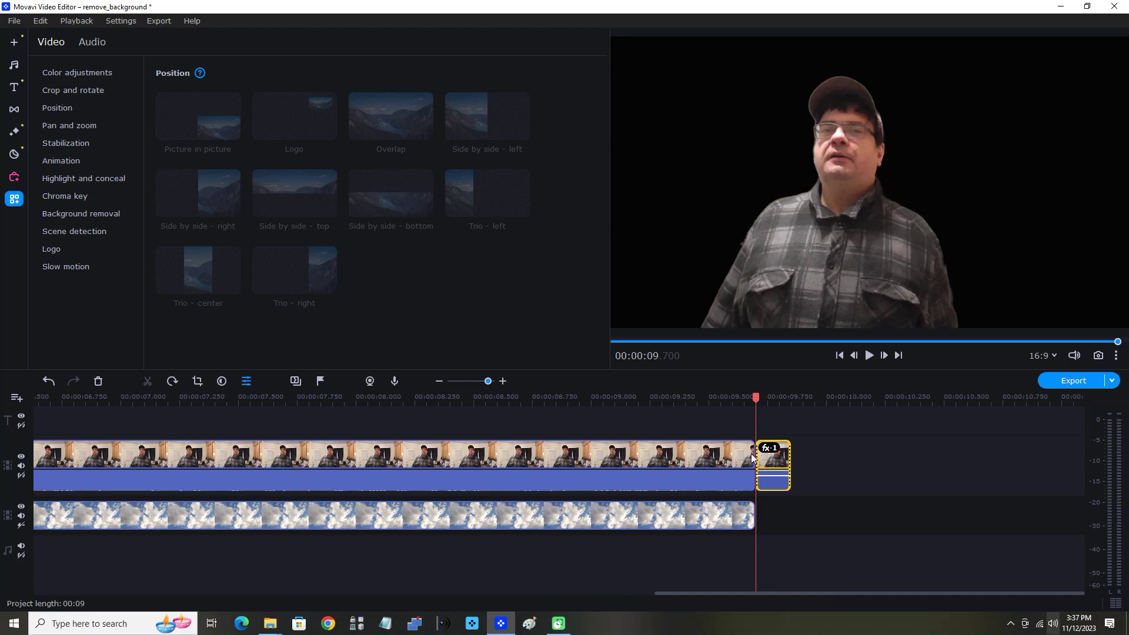
right_click(772, 461)
click(820, 414)
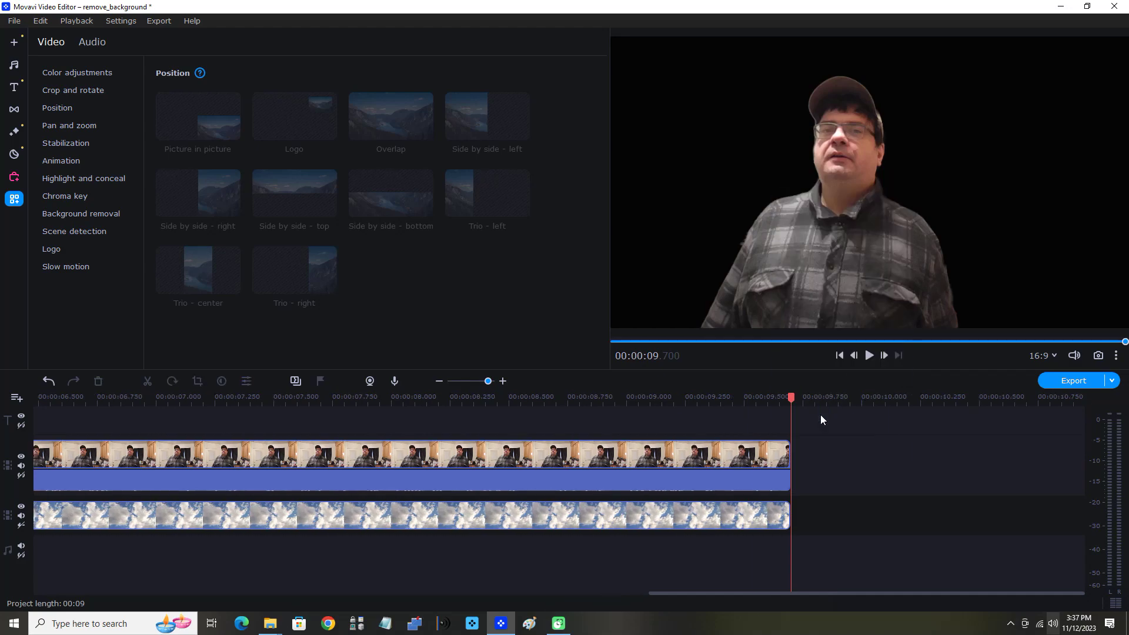